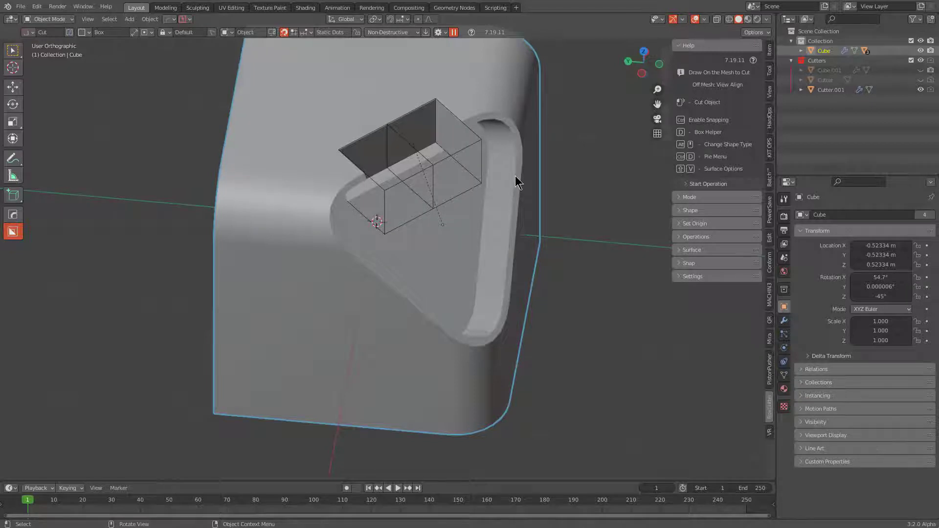
- Flatten Cutter.001 along Z to a scale of 0.344
click(464, 156)
middle_drag(465, 150, 489, 277)
key(s)
key(z)
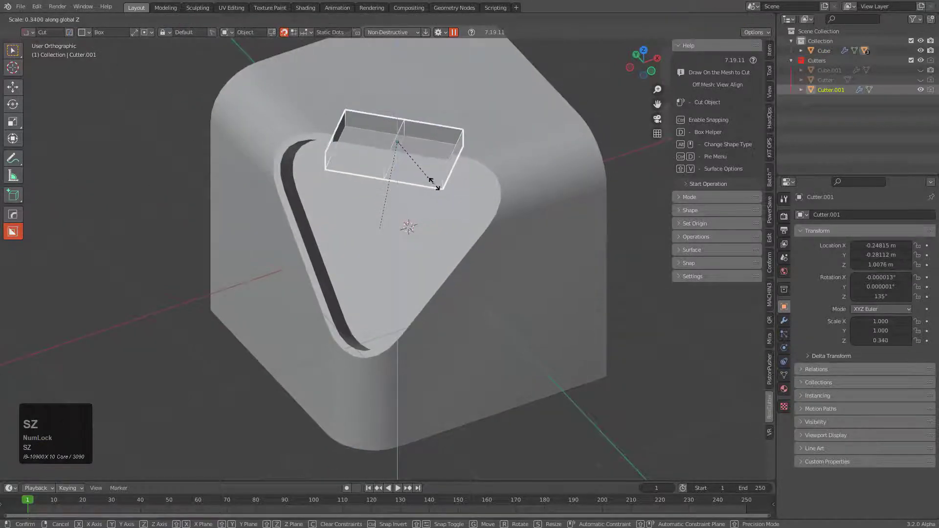
click(430, 188)
middle_drag(430, 189, 509, 118)
- Add the cube to the selection as the active object and bring up the HardOps menu
key(shift)
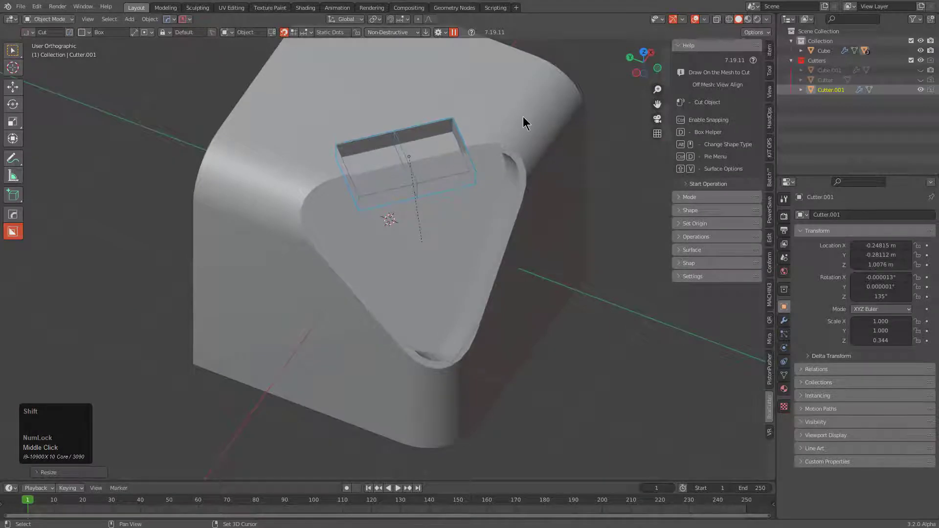
shift+click(503, 118)
key(q)
mouse_move(503, 117)
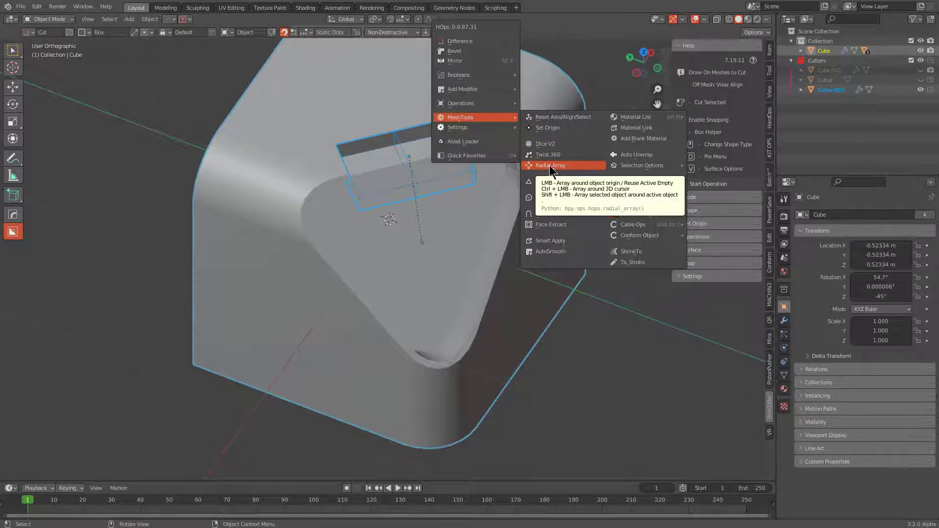
- Radially array Cutter.001 into three copies around the recess, then select the new Radial Empty
key(shift)
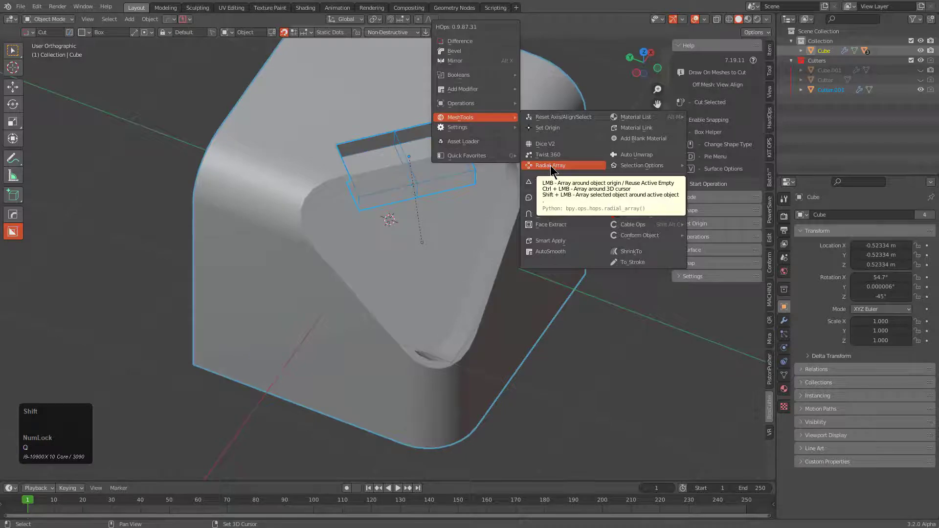
click(552, 168)
scroll(553, 174, down, 6)
scroll(552, 169, up, 1)
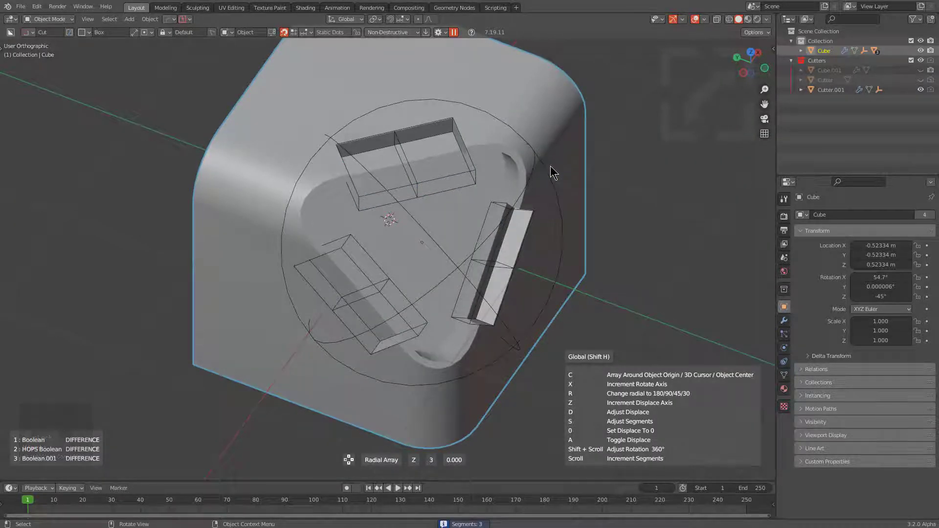
click(552, 170)
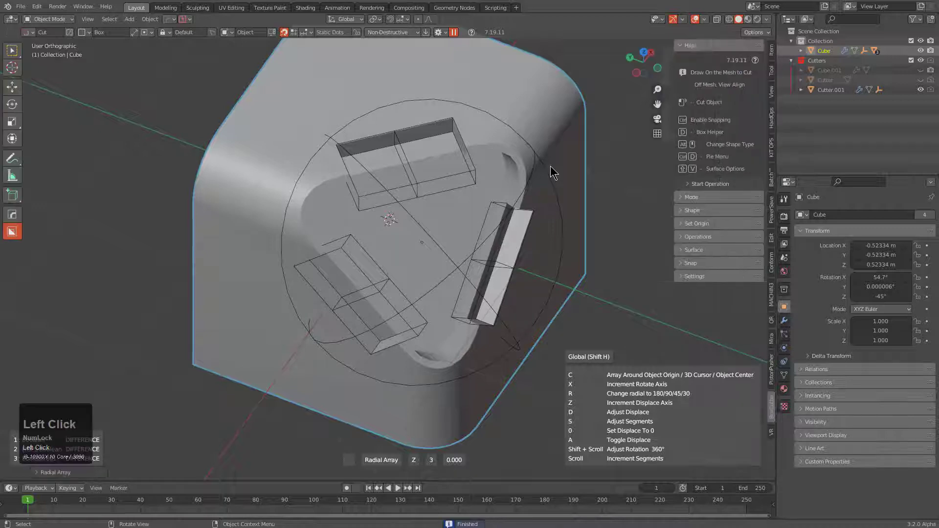
click(461, 262)
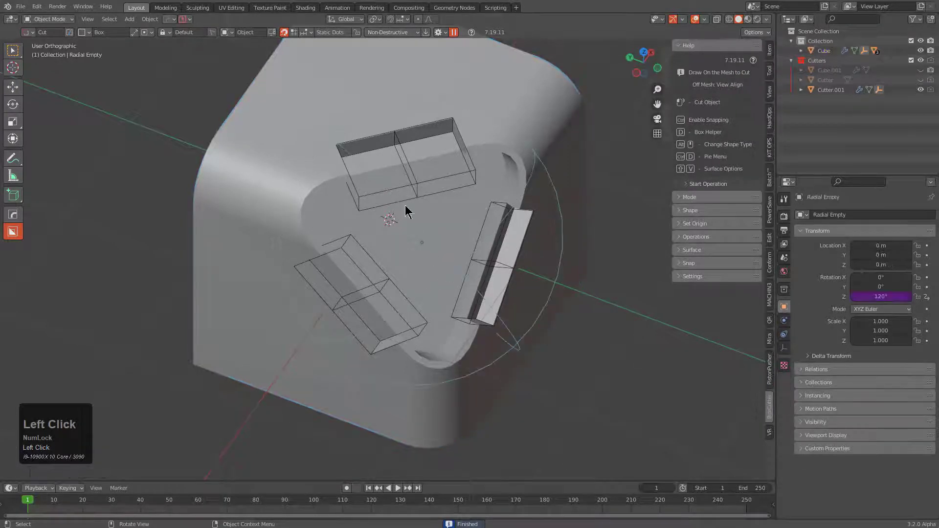
- Adjust the Radial Empty's display size
right_click(460, 260)
click(462, 269)
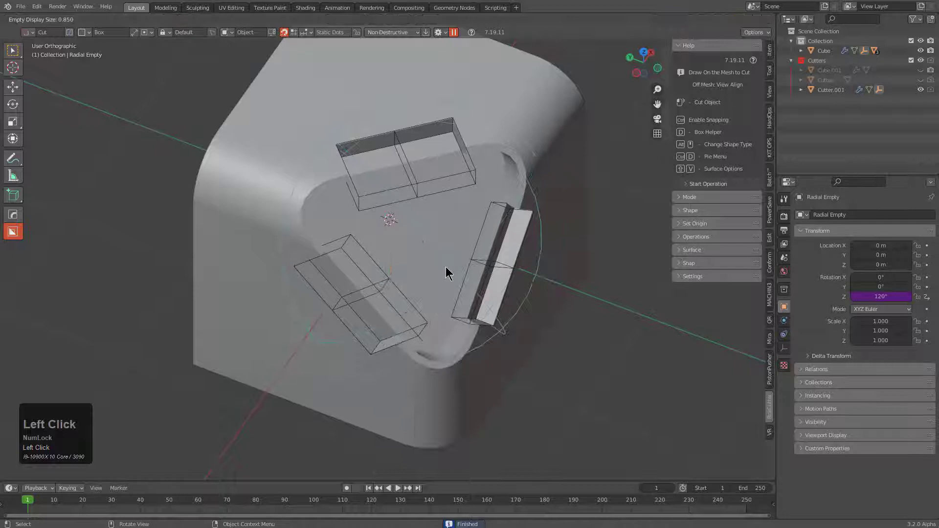
click(424, 263)
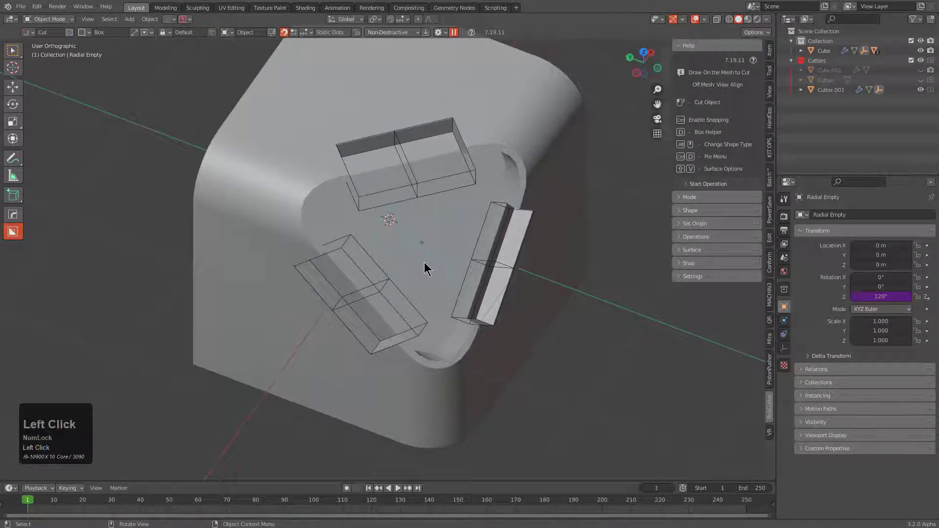
- Move the Radial Empty into Collection and hide the cutters to reveal the three notches
key(m)
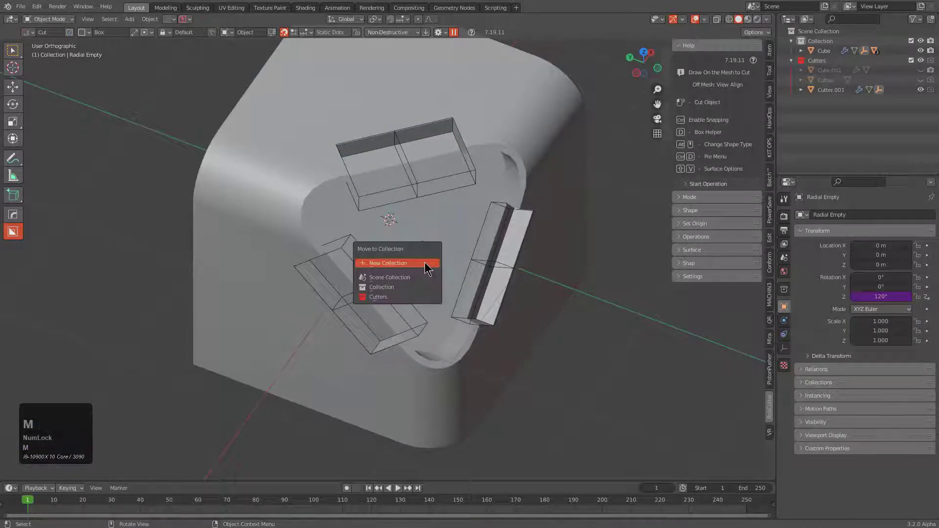
click(412, 288)
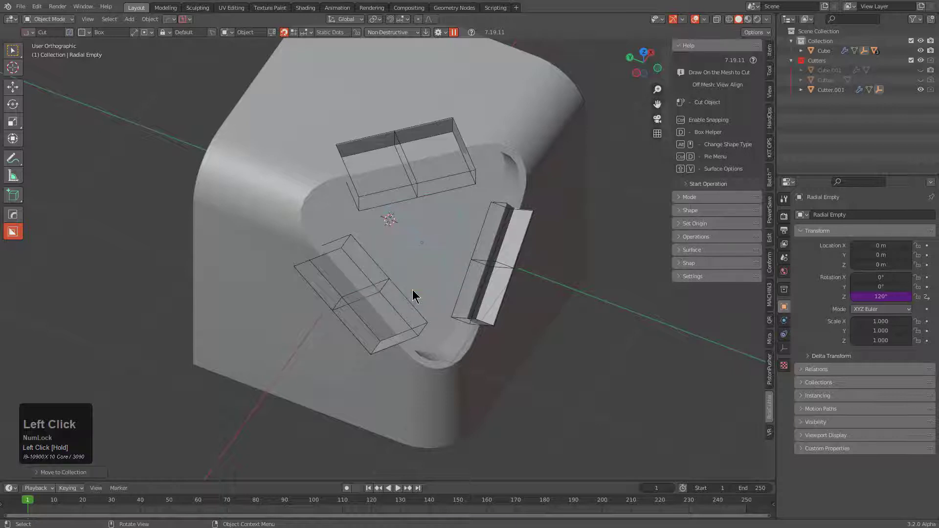
key(1)
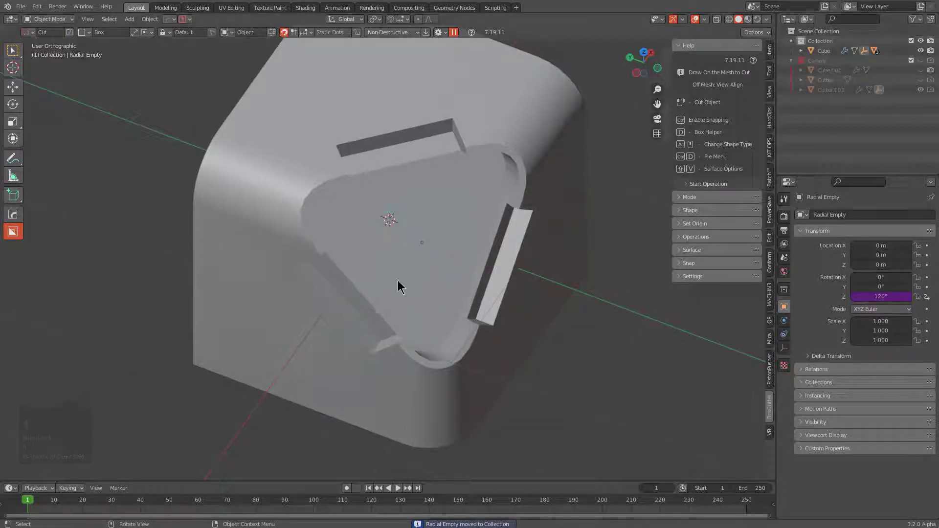
- Draw a small box cutter, Cutter.002, on the recess rim extruded 0.223
middle_drag(398, 288, 355, 264)
mouse_move(358, 112)
mouse_down()
mouse_move(363, 105)
mouse_move(360, 171)
mouse_up()
click(366, 199)
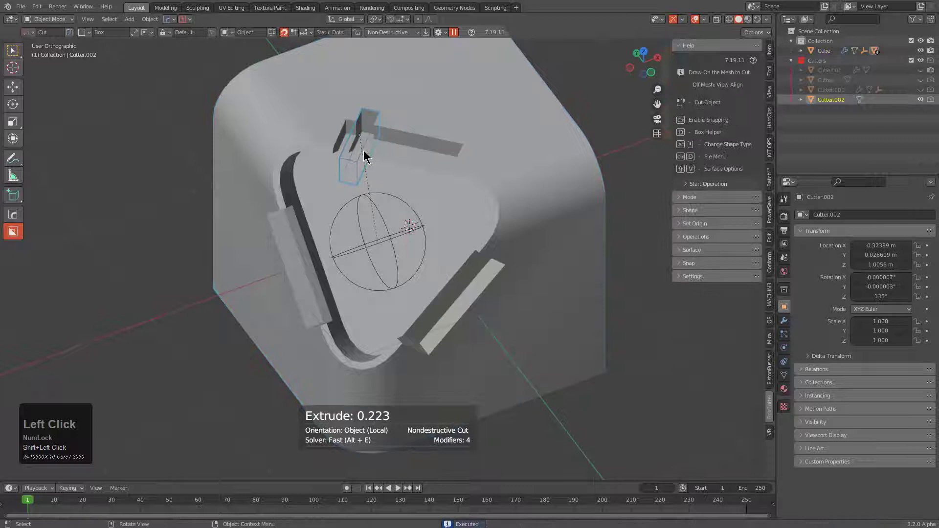
- Radially array Cutter.002 into three copies around the Radial Empty
shift+click(381, 216)
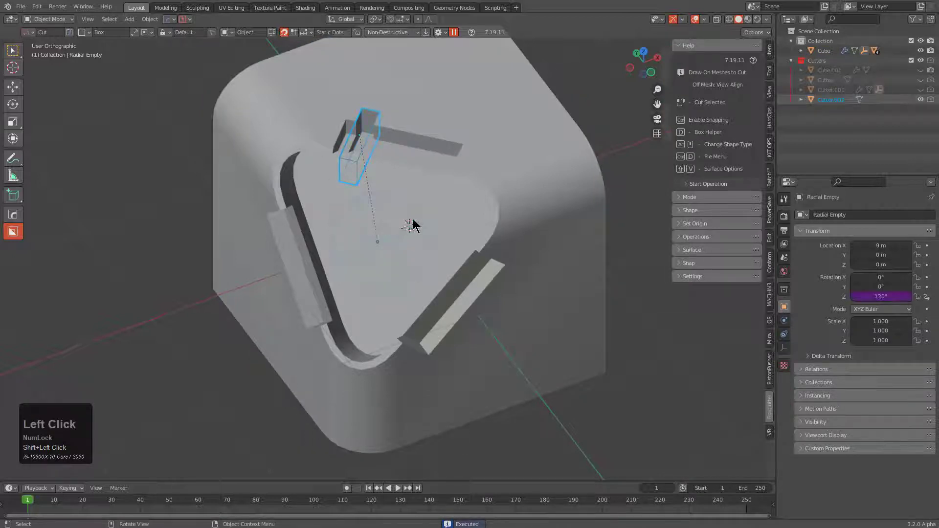
key(q)
click(397, 274)
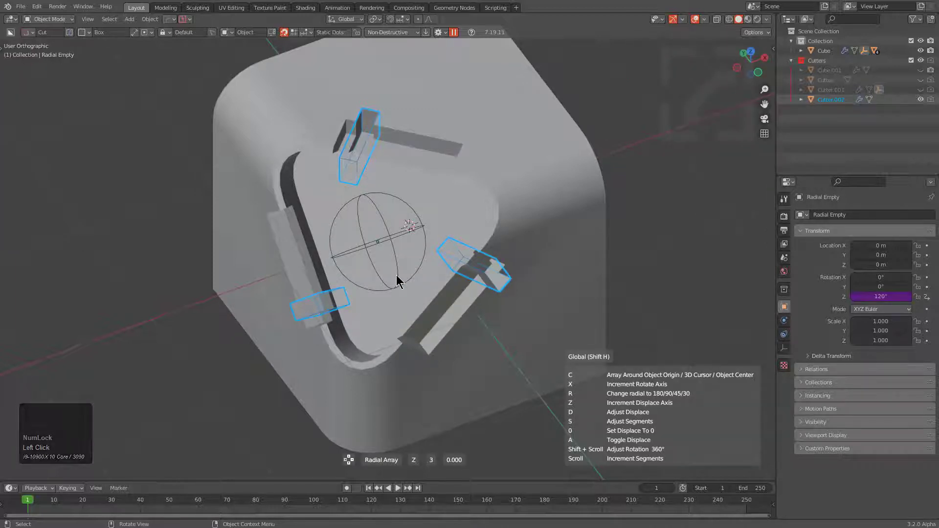
click(396, 275)
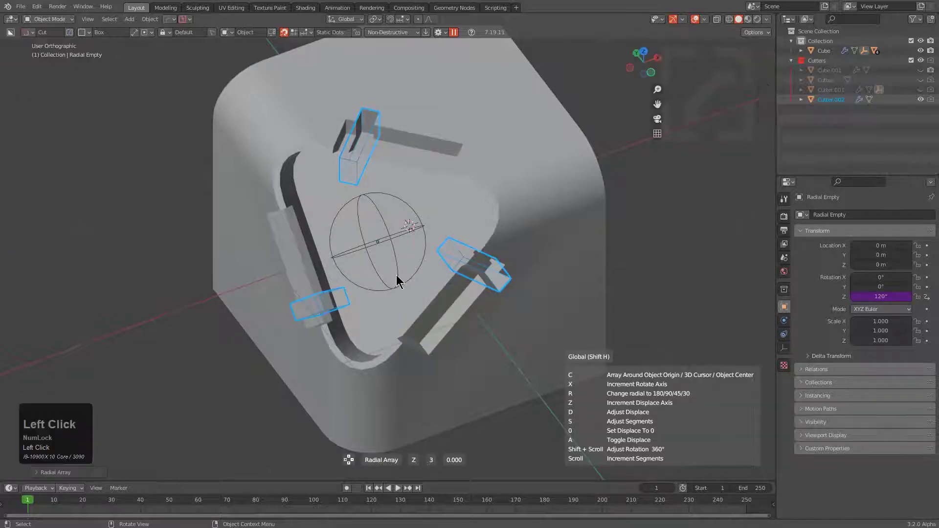
- Mirror the small cutters across the cube on the X axis
shift+click(411, 165)
key(alt+x)
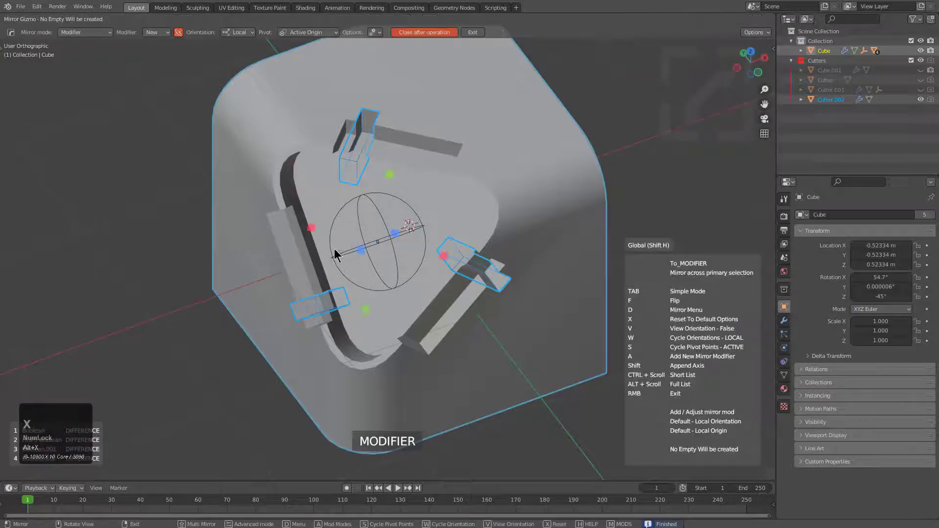
click(314, 229)
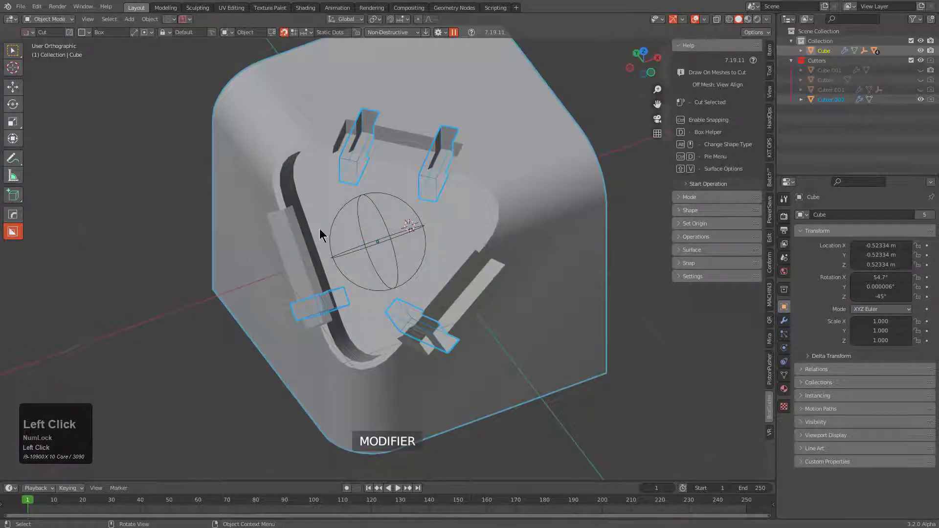
- Move Cutter.002's Hops_Mirror modifier above Radial Array, then hide the cutters to preview paired notches
click(784, 321)
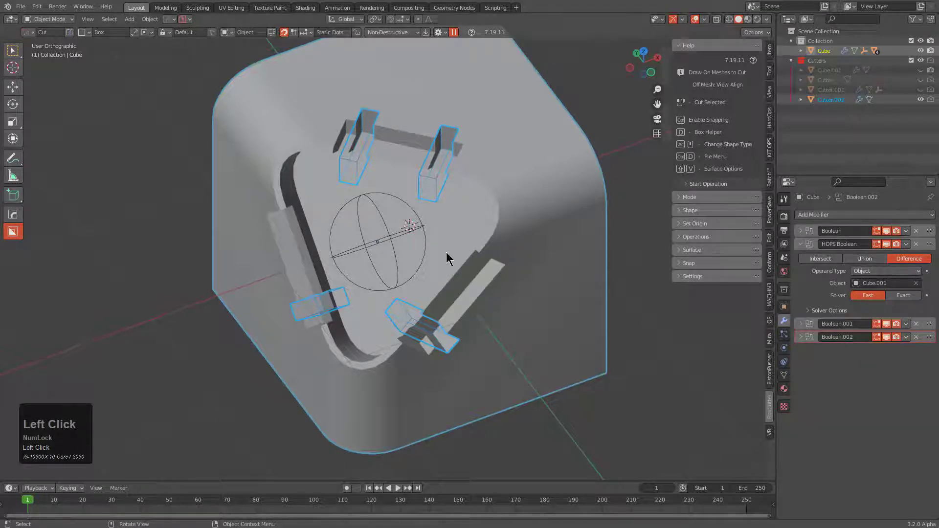
key(alt+a)
click(441, 176)
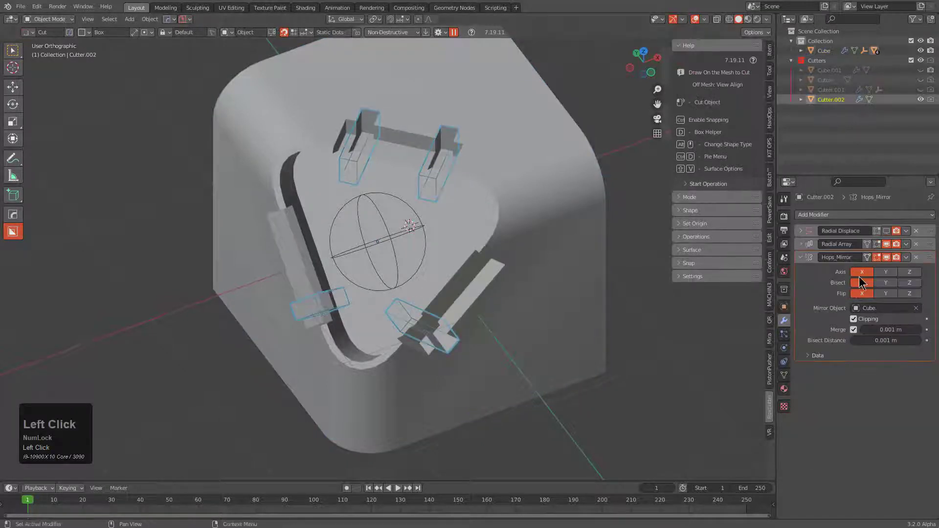
drag(932, 259, 934, 246)
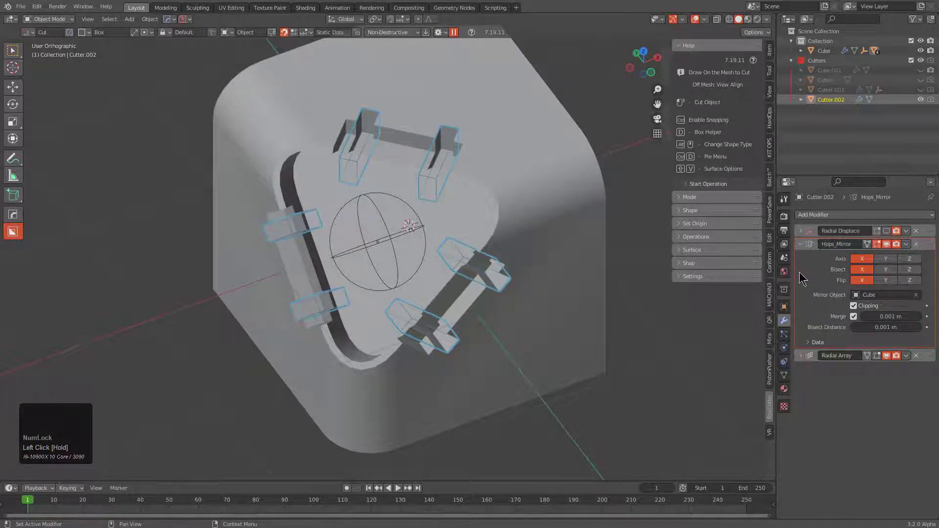
click(801, 245)
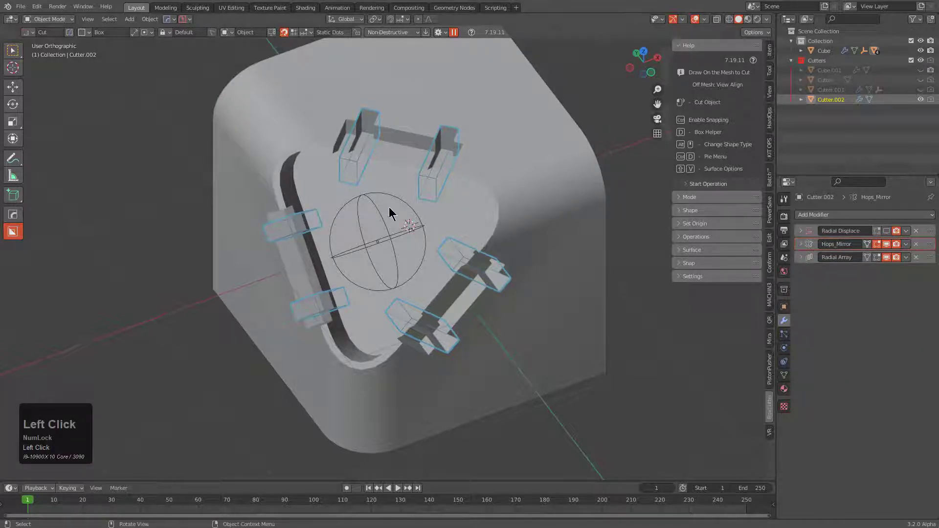
middle_drag(391, 242, 426, 249)
key(1)
- Switch the viewport to high-quality Eevee and draw box cutter Cutter.003 on the cube
key(v)
click(403, 237)
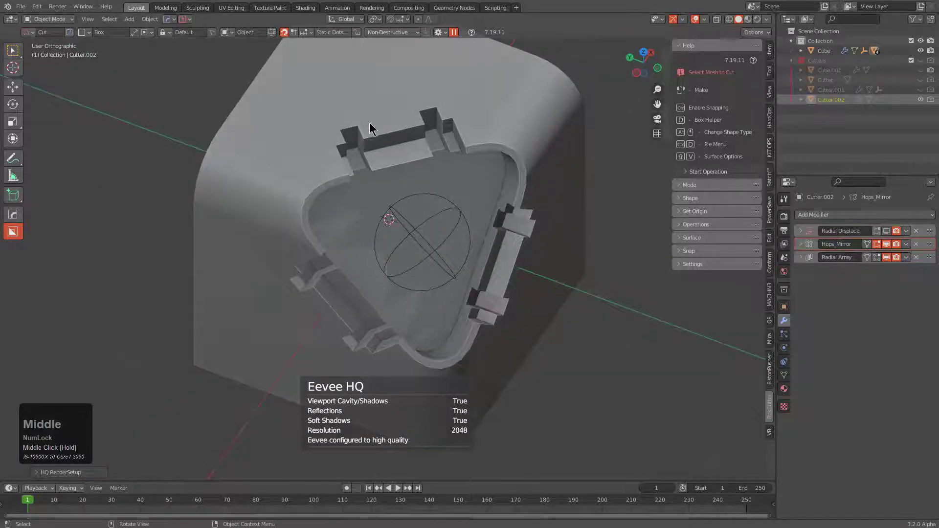
mouse_move(362, 120)
mouse_down()
mouse_move(449, 188)
mouse_move(447, 233)
mouse_move(455, 233)
mouse_up()
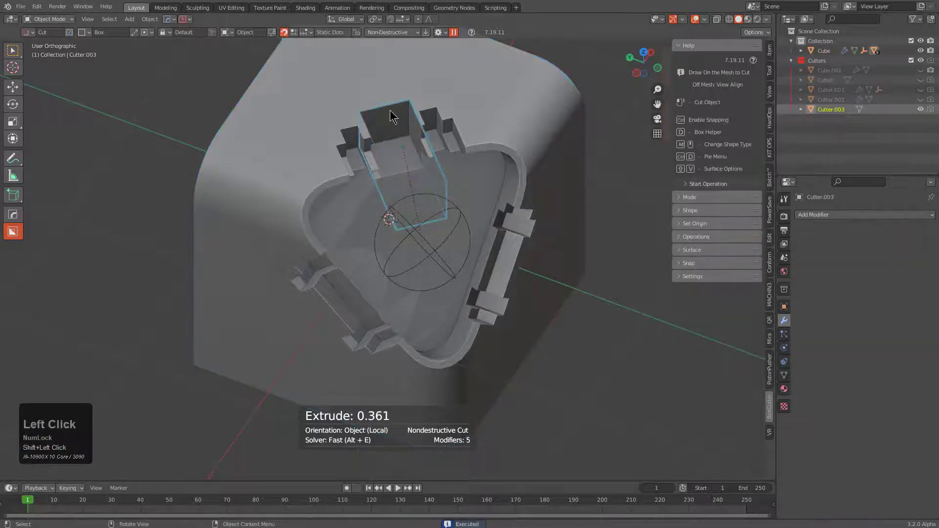
- Radially array Cutter.003 three times around the Radial Empty
click(462, 223)
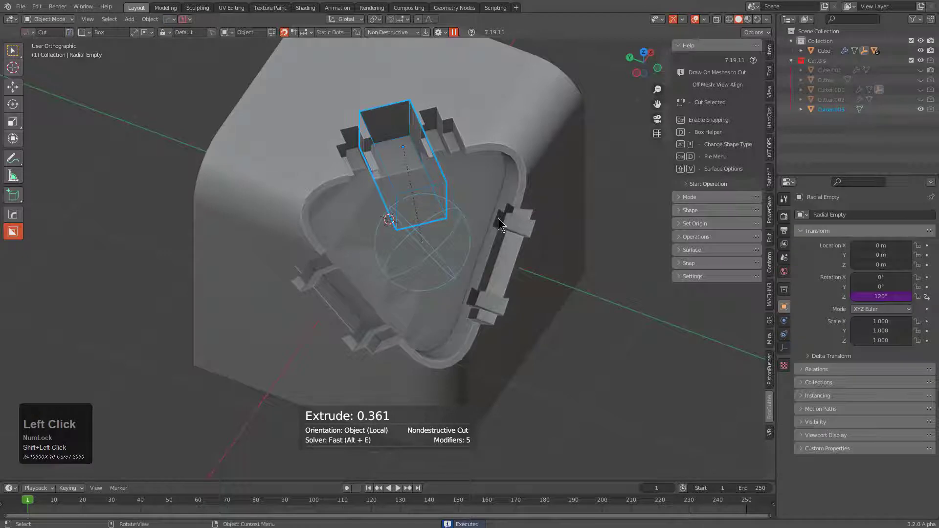
key(q)
click(532, 224)
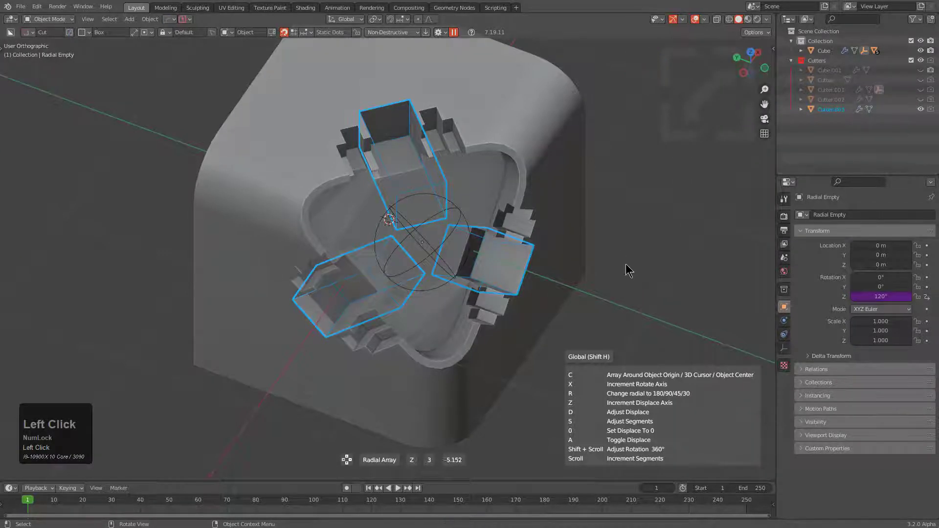
click(578, 256)
- Draw another box cutter, Cutter.004, on the cube with a 0.142 extrude
click(375, 119)
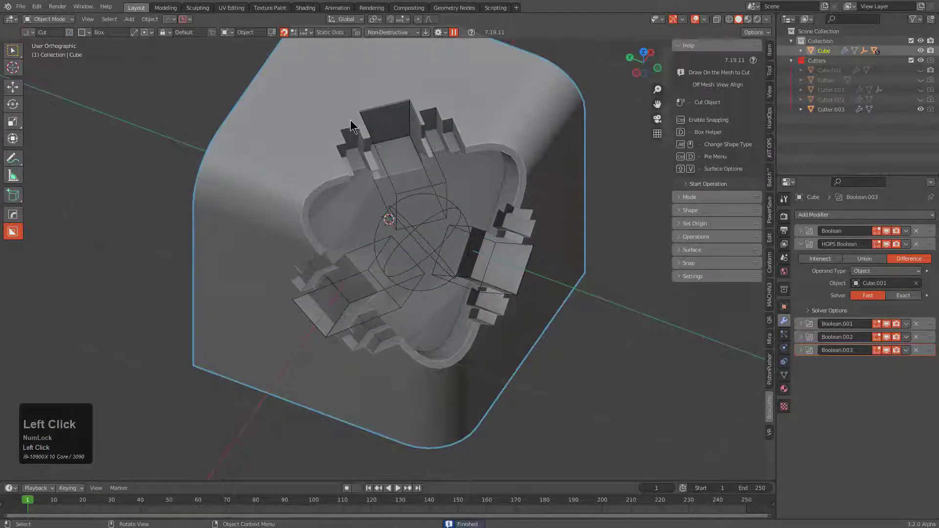
mouse_move(344, 106)
mouse_down()
mouse_move(425, 101)
mouse_move(430, 122)
mouse_up()
shift+click(417, 237)
- Radially array Cutter.004 three times around the empty and reselect the cube
click(415, 232)
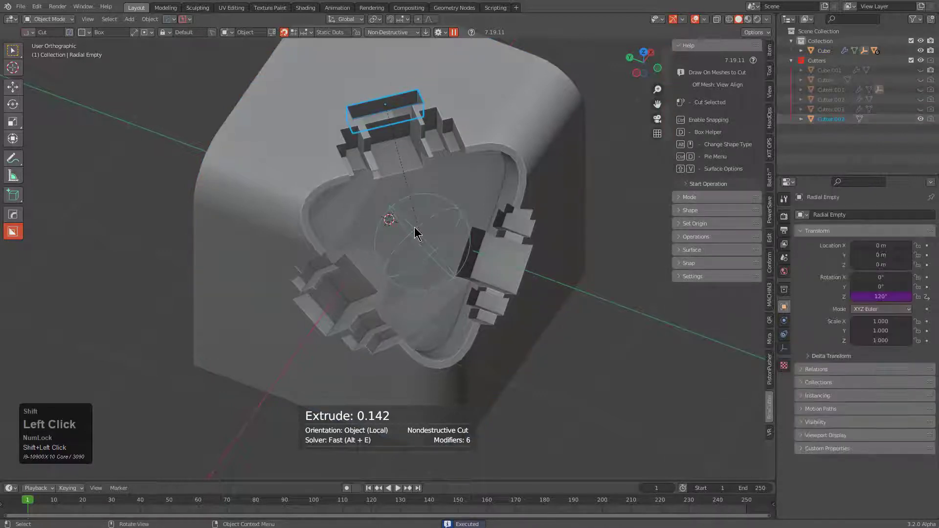
key(q)
click(430, 231)
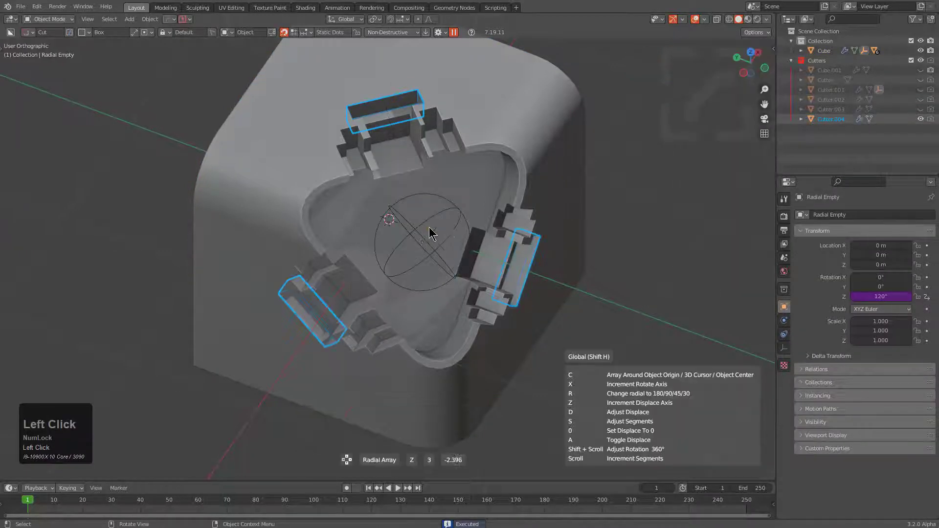
click(486, 238)
click(301, 117)
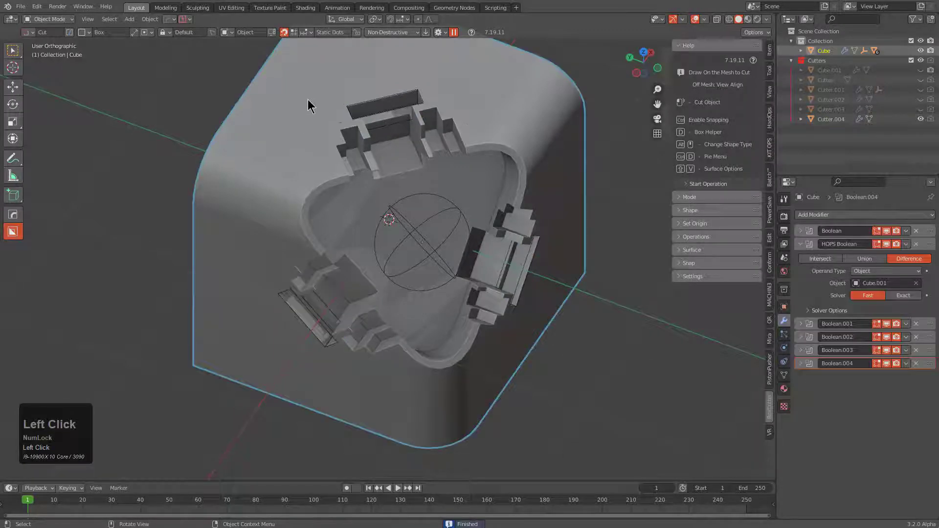
- Cut a small square pocket, Cutter.005 extruded 0.181, beside the top notch and mirror it on X
drag(308, 105, 350, 131)
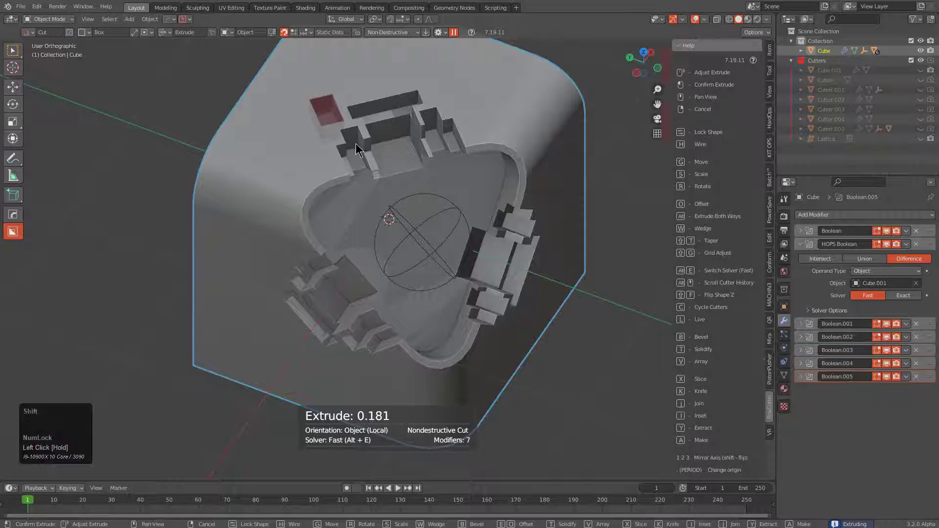
click(360, 149)
key(alt+x)
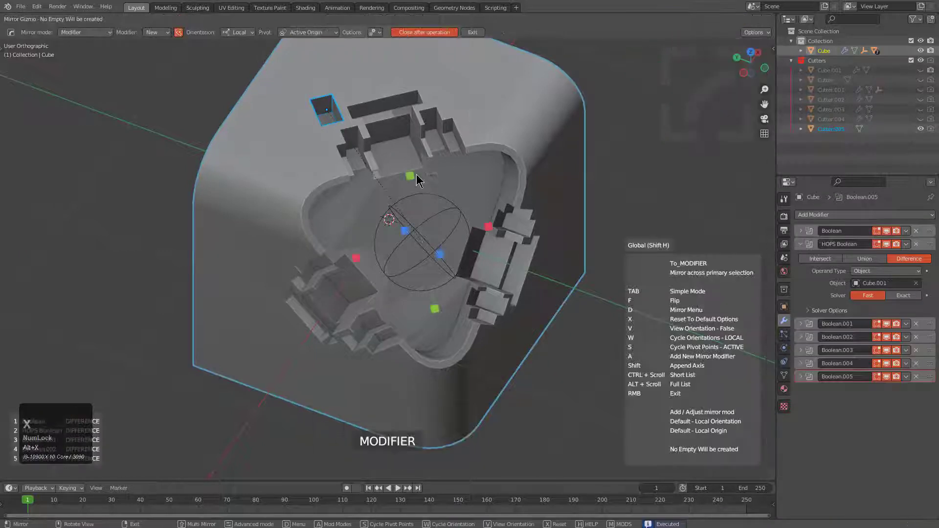
click(357, 257)
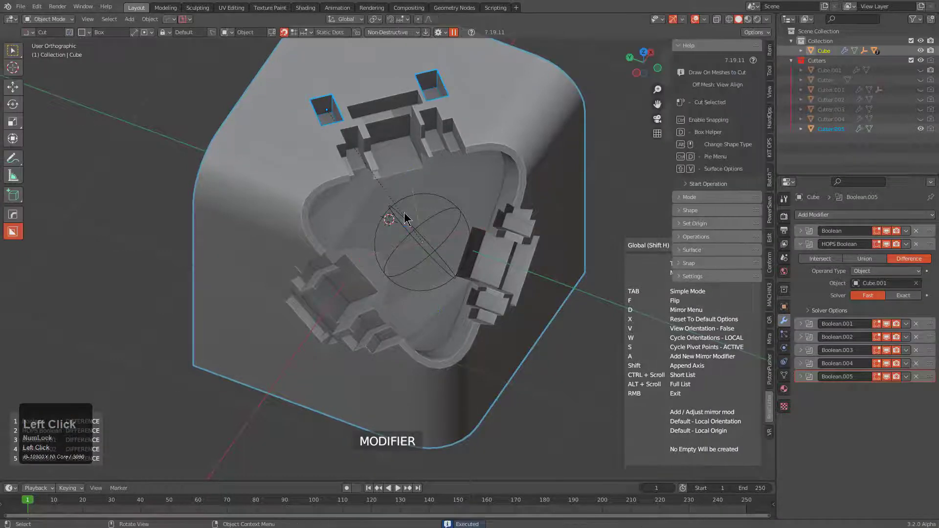
- Cancel a failed radial array attempt and select the mirrored square cutter alone
key(q)
click(425, 236)
right_click(442, 241)
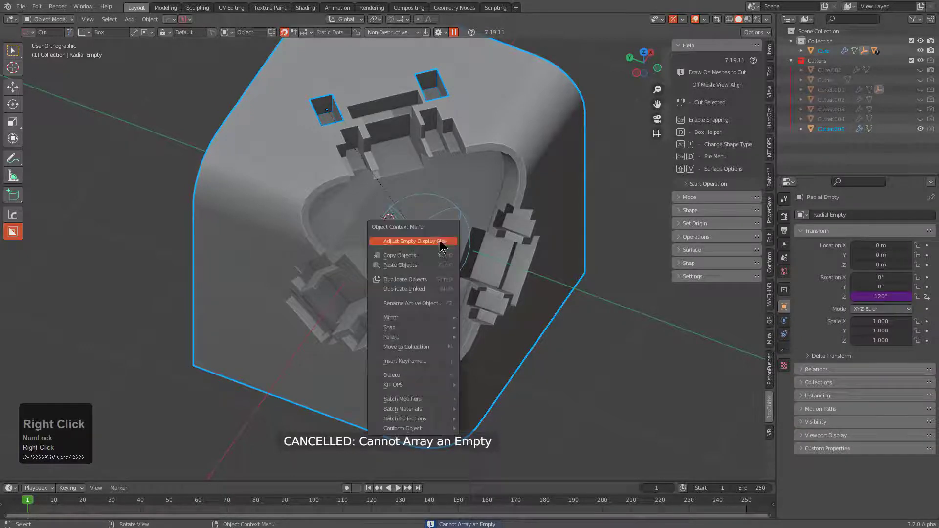
key(alt+a)
click(422, 92)
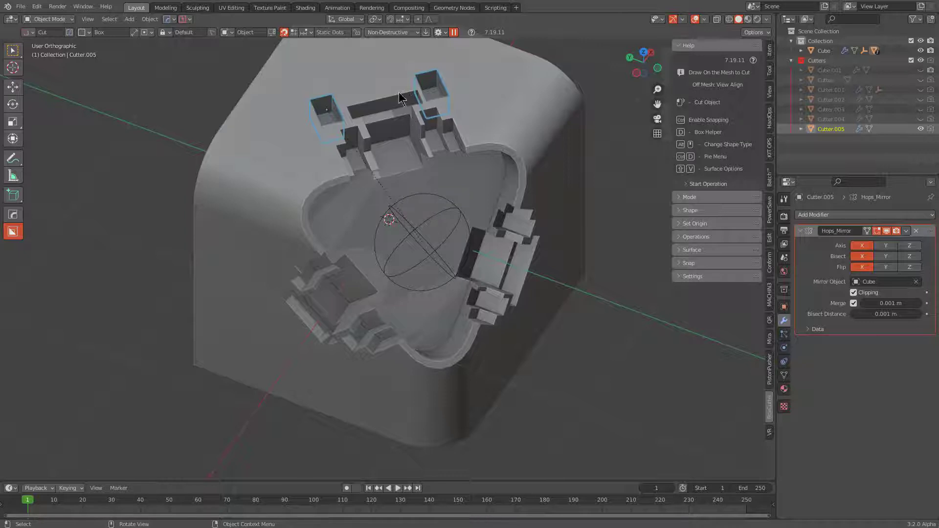
- Radially array Cutter.005 three times around the Radial Empty with displacement left off
key(shift)
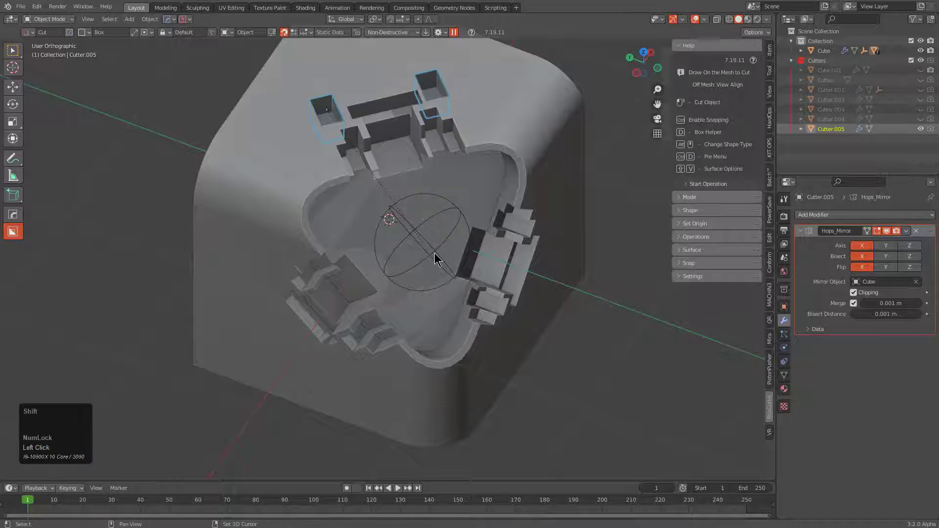
shift+click(435, 258)
key(q)
click(435, 258)
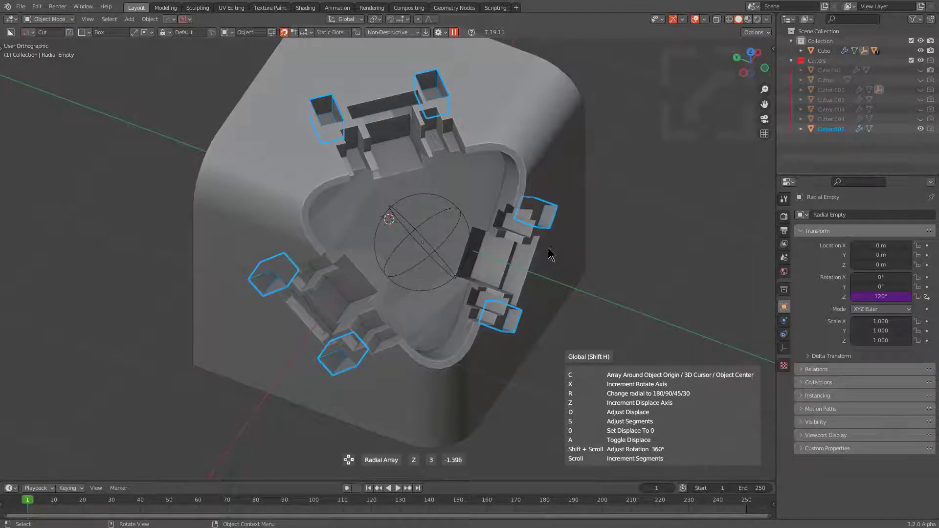
key(a)
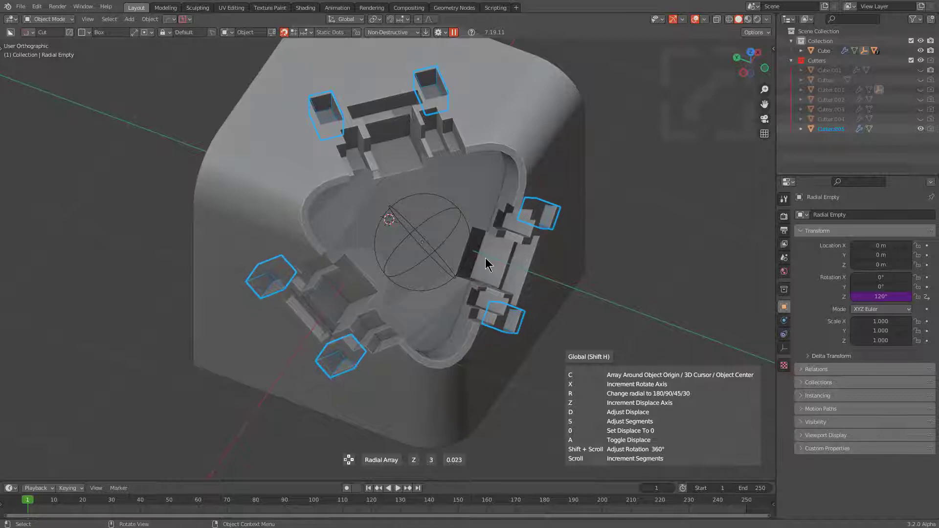
key(a)
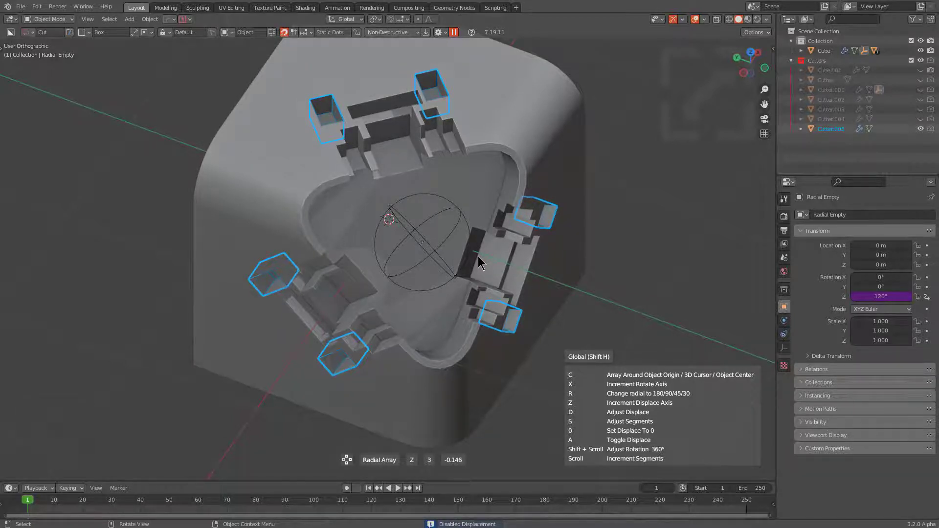
click(478, 262)
- Cut a beveled shell cutter, Cutter.006 solidified to -0.012 m, over the top notch
click(379, 112)
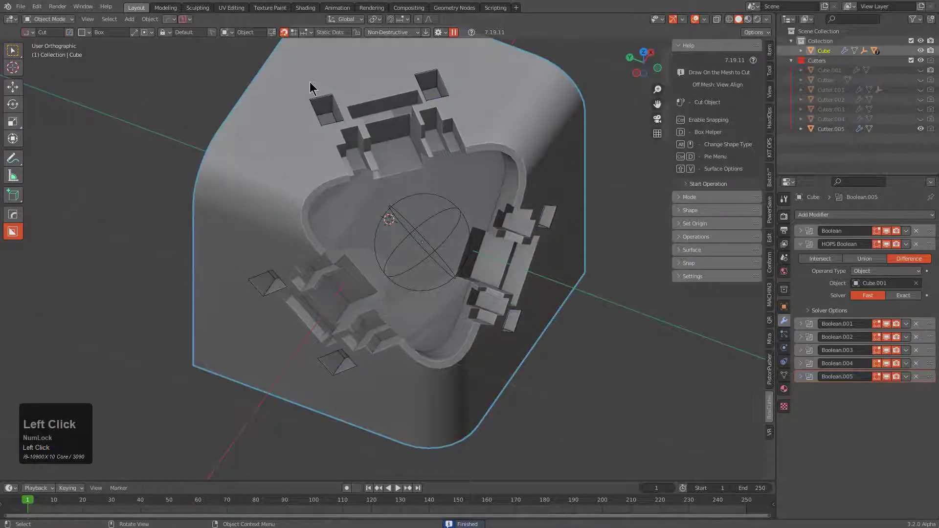
mouse_move(311, 88)
mouse_down()
mouse_move(369, 157)
mouse_move(456, 209)
mouse_move(475, 181)
mouse_move(482, 192)
mouse_up()
key(b)
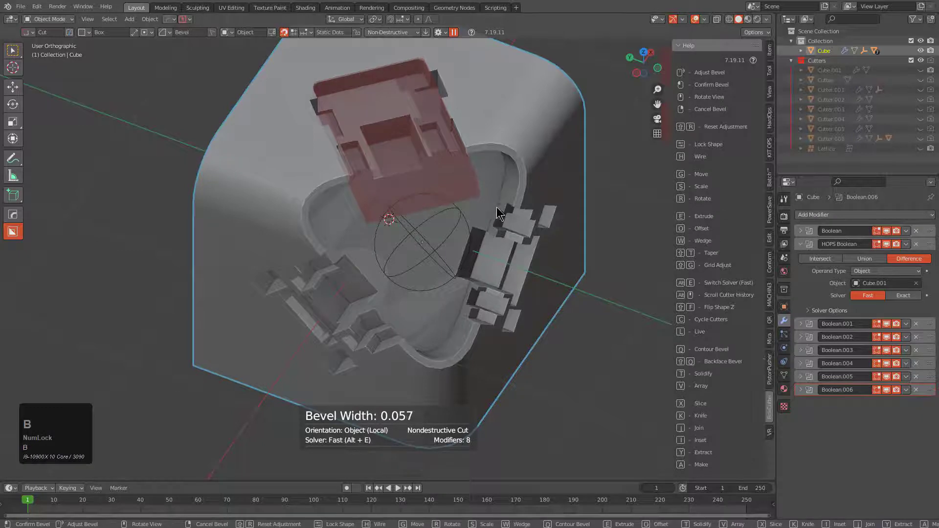
scroll(499, 214, down, 1)
key(t)
click(493, 208)
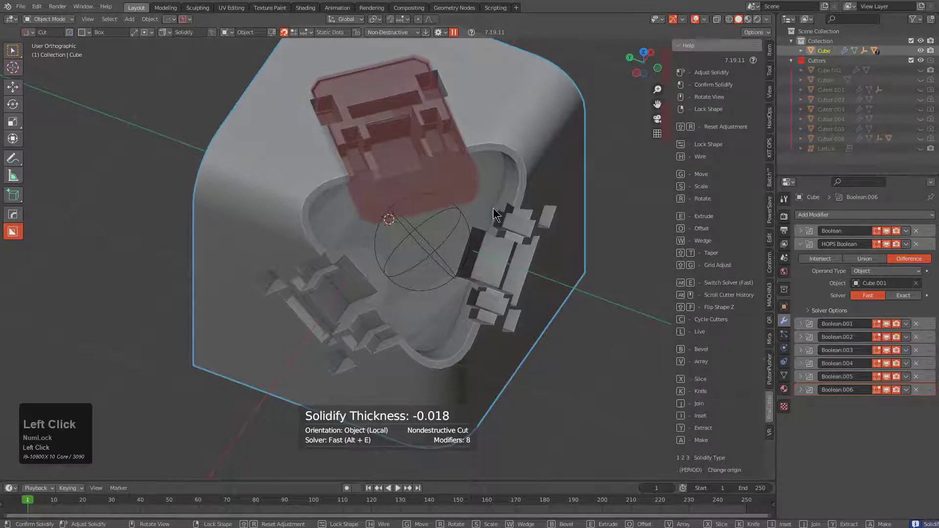
shift+click(389, 78)
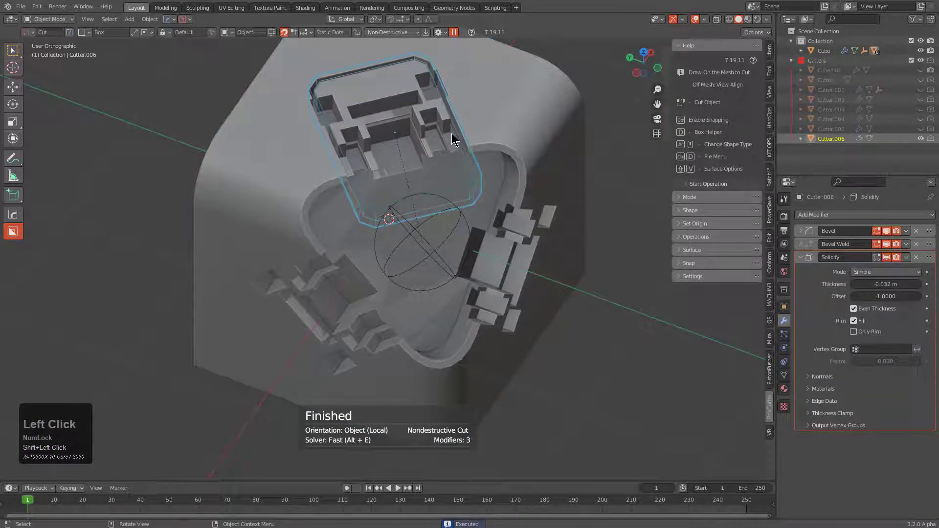
- Mirror the shell cutter across the cube on X, then select it alone
shift+click(503, 127)
key(alt+x)
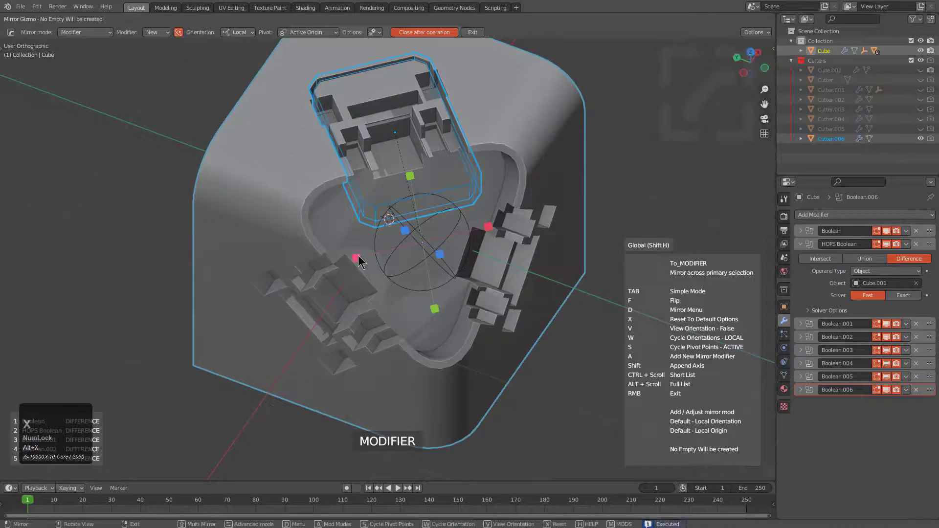
click(356, 259)
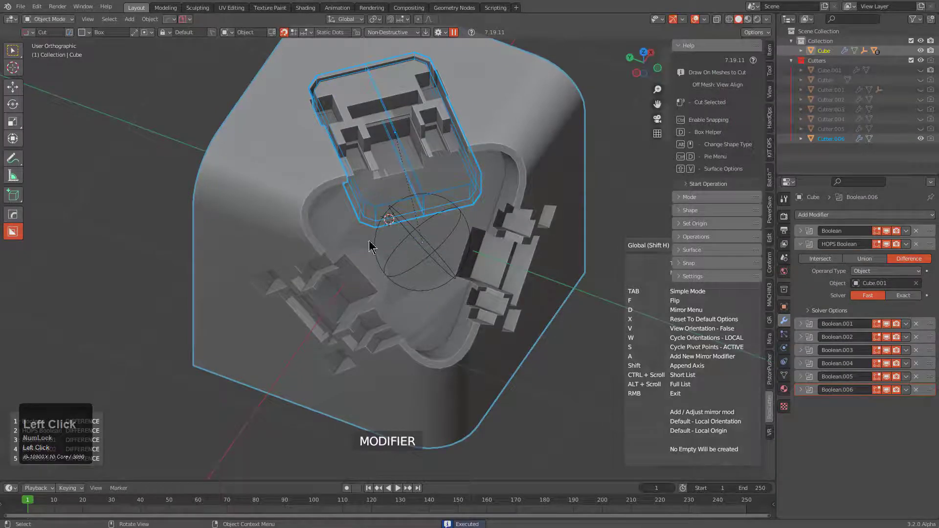
click(450, 195)
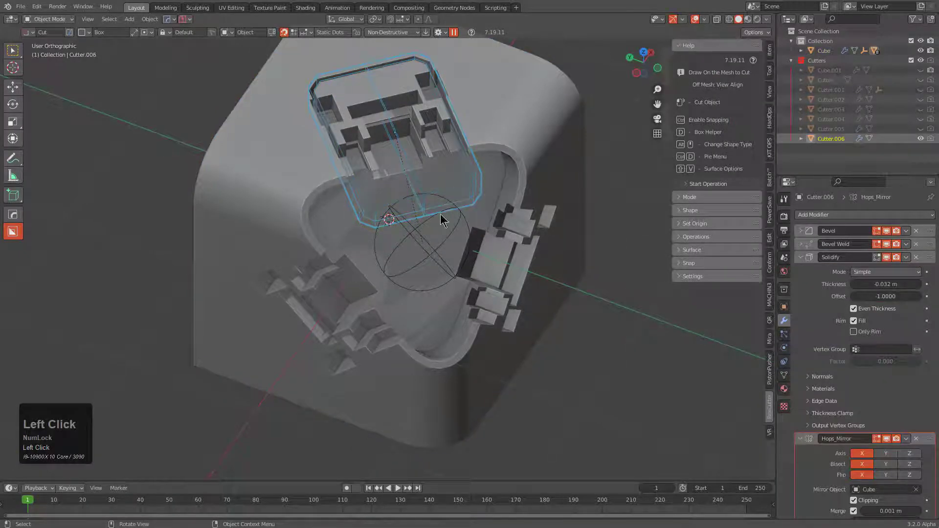
- Radially array Cutter.006 three times around the Radial Empty, then deselect and select the cube
shift+click(436, 248)
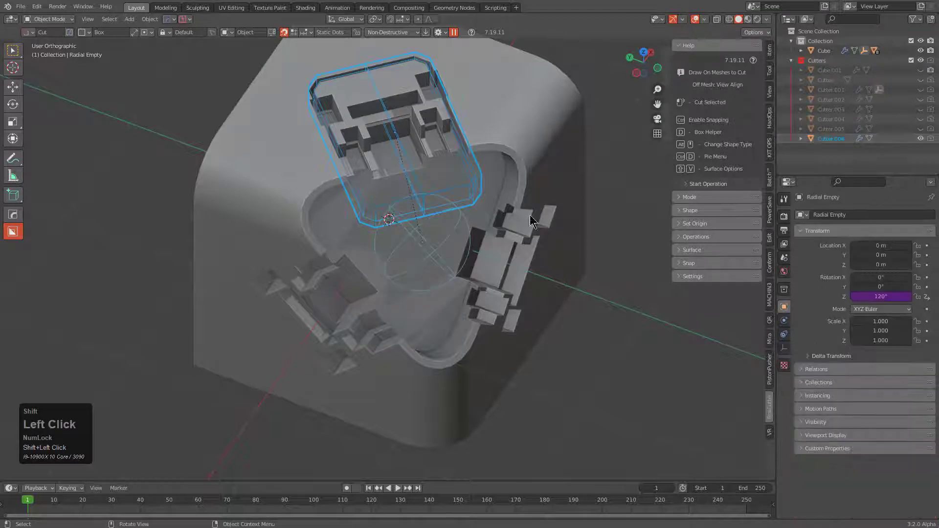
key(q)
click(559, 205)
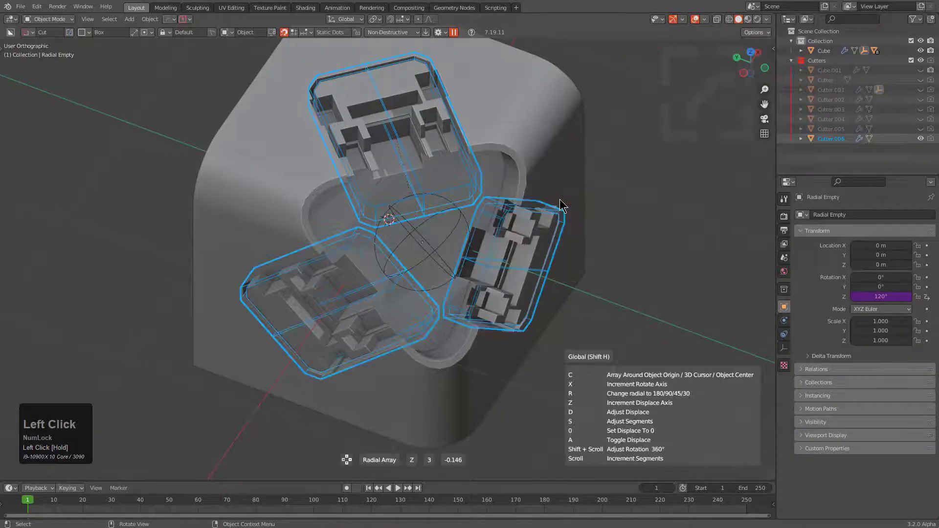
click(592, 198)
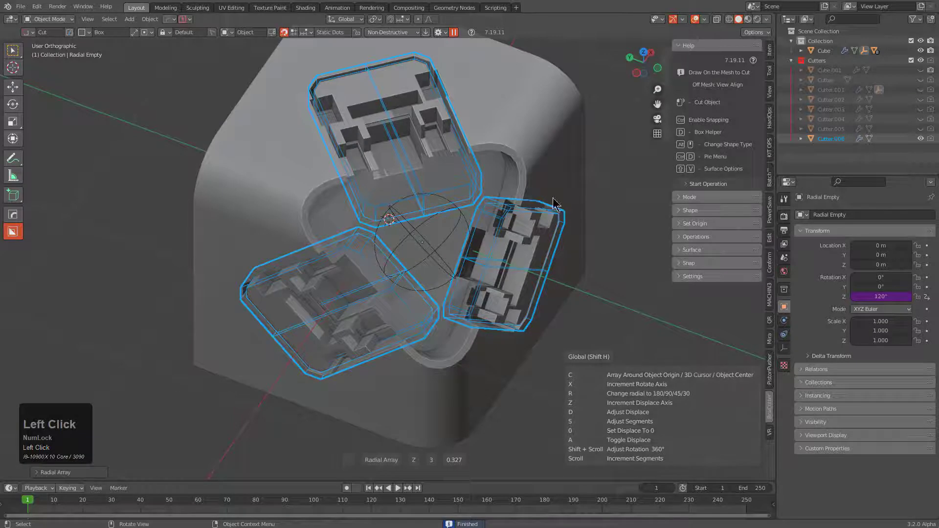
key(alt+a)
mouse_move(489, 205)
middle_down()
mouse_move(403, 224)
mouse_move(437, 204)
middle_up()
click(393, 231)
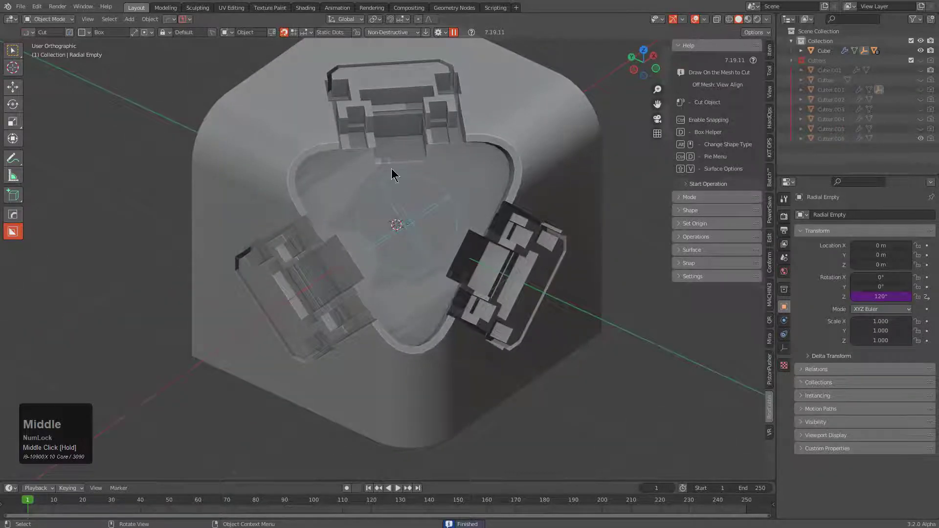
middle_drag(413, 234, 415, 261)
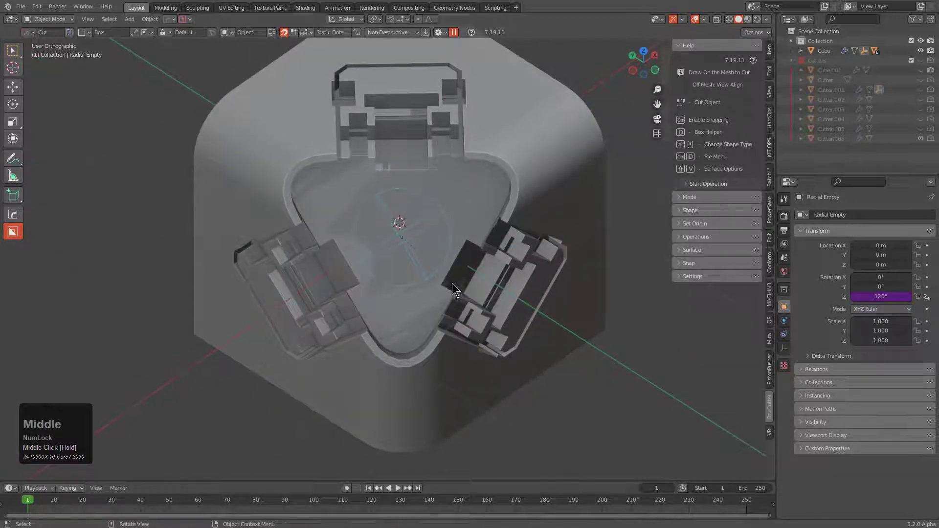
key(r)
key(r)
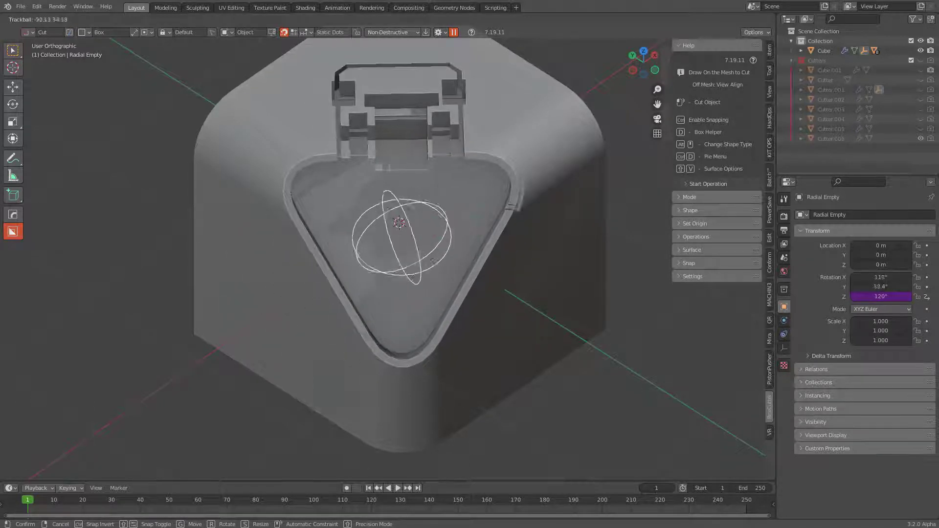
right_click(454, 239)
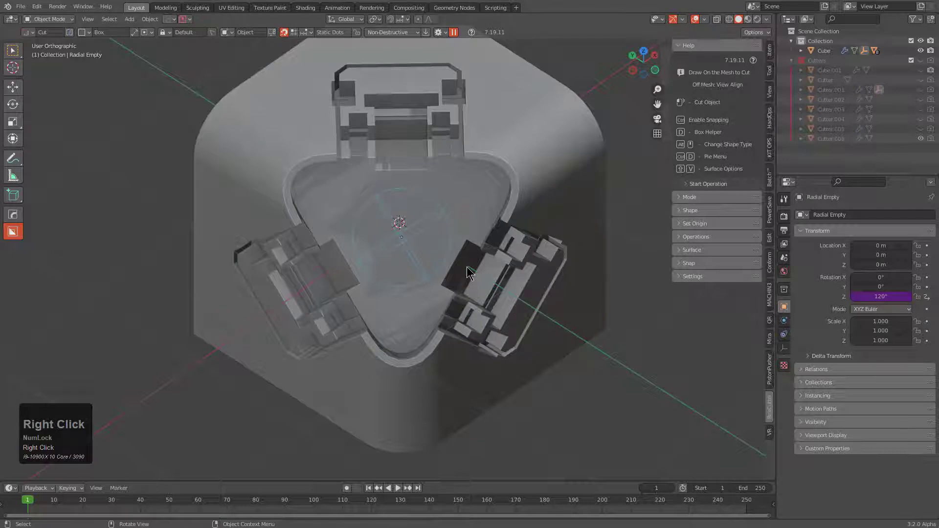
middle_drag(439, 269, 410, 255)
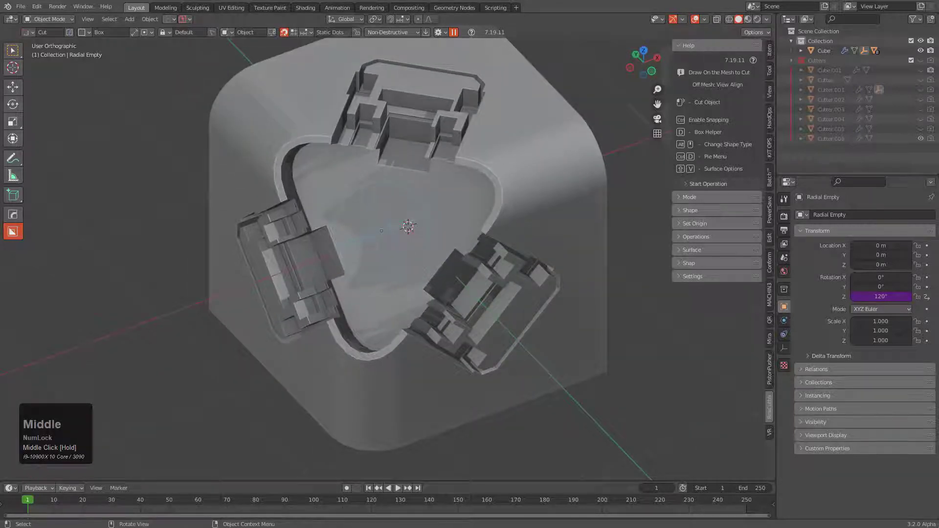